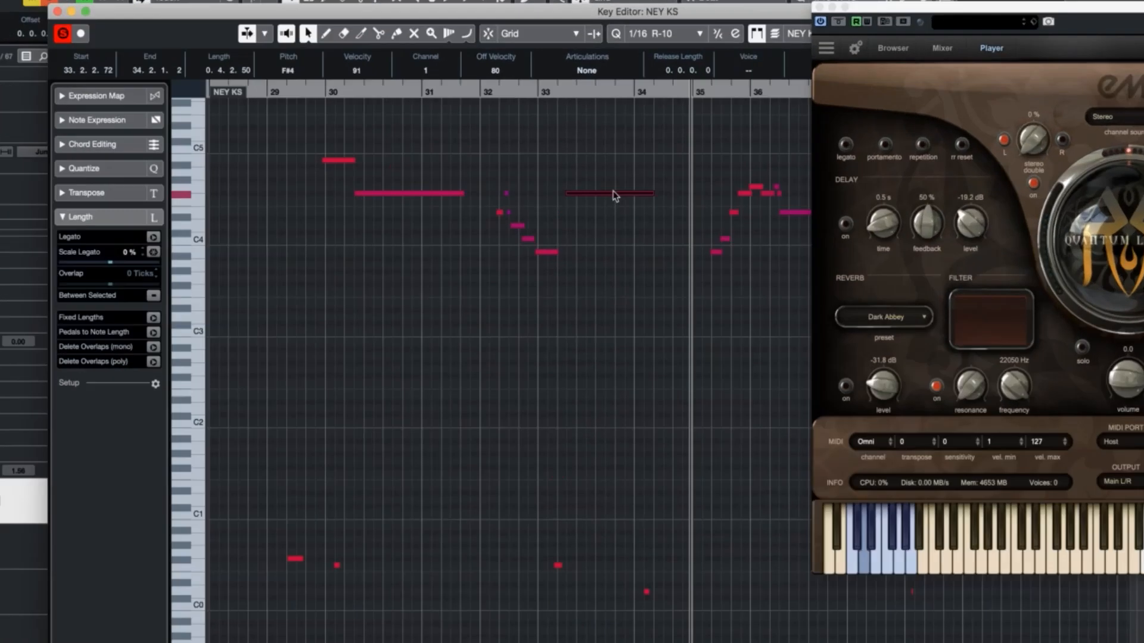
- Leave the NEY KS note editor and select the NEY KS (R) track with its rendered audio event
{"action": "left_click", "coordinate": [358, 161]}
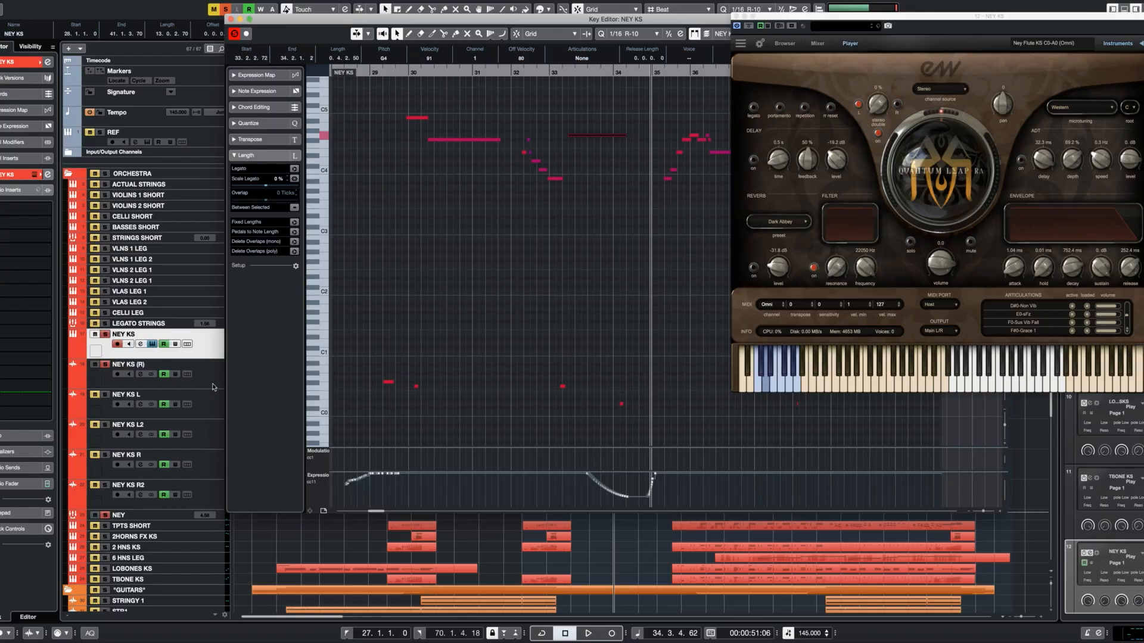
{"action": "left_click", "coordinate": [213, 387]}
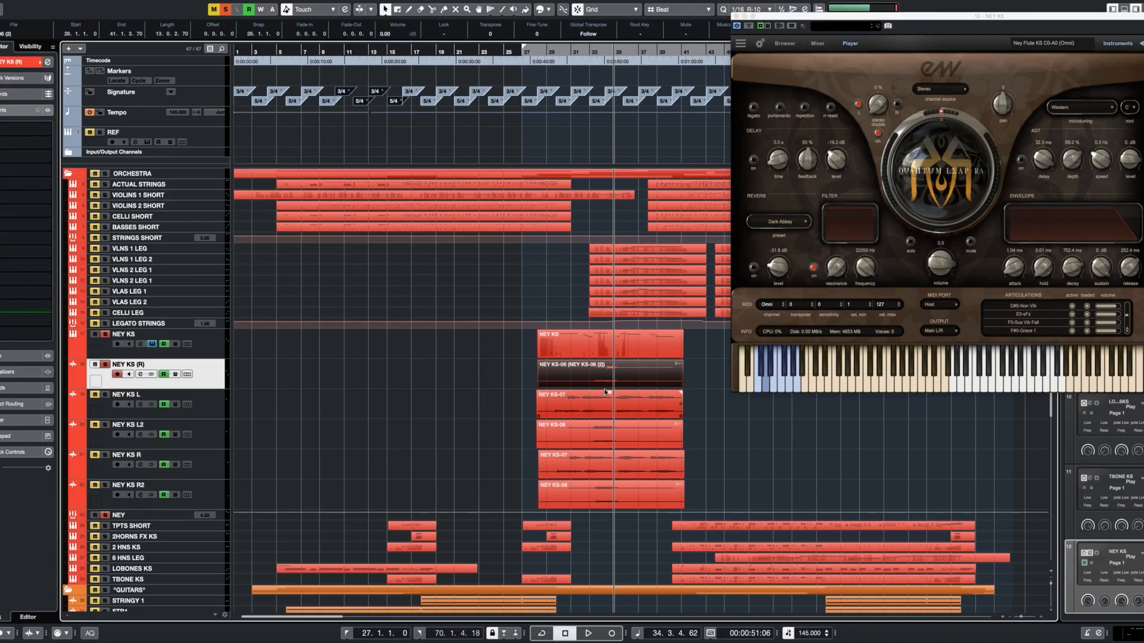
{"action": "right_click", "coordinate": [583, 302]}
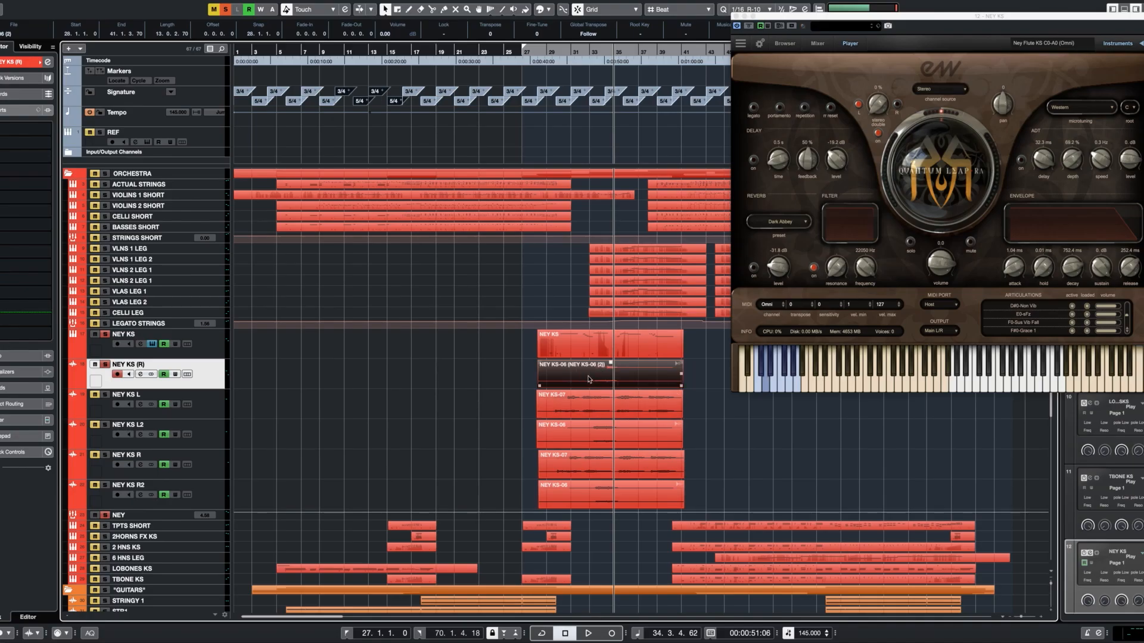
{"action": "key", "text": "F7"}
- Select the NEY KS MIDI part and compare its notes and expression data with the rendered audio events below it
{"action": "left_click", "coordinate": [203, 352]}
{"action": "double_click", "coordinate": [601, 355]}
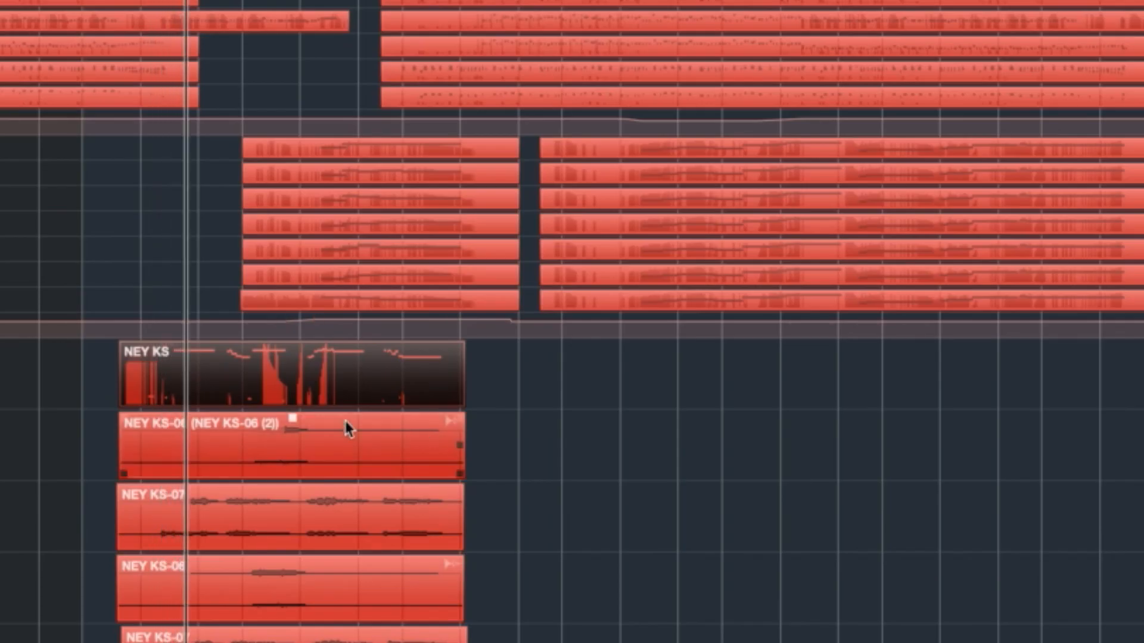
{"action": "key", "text": "h"}
{"action": "key", "text": "h"}
{"action": "key", "text": "h"}
{"action": "key", "text": "h"}
{"action": "left_click", "coordinate": [1115, 462]}
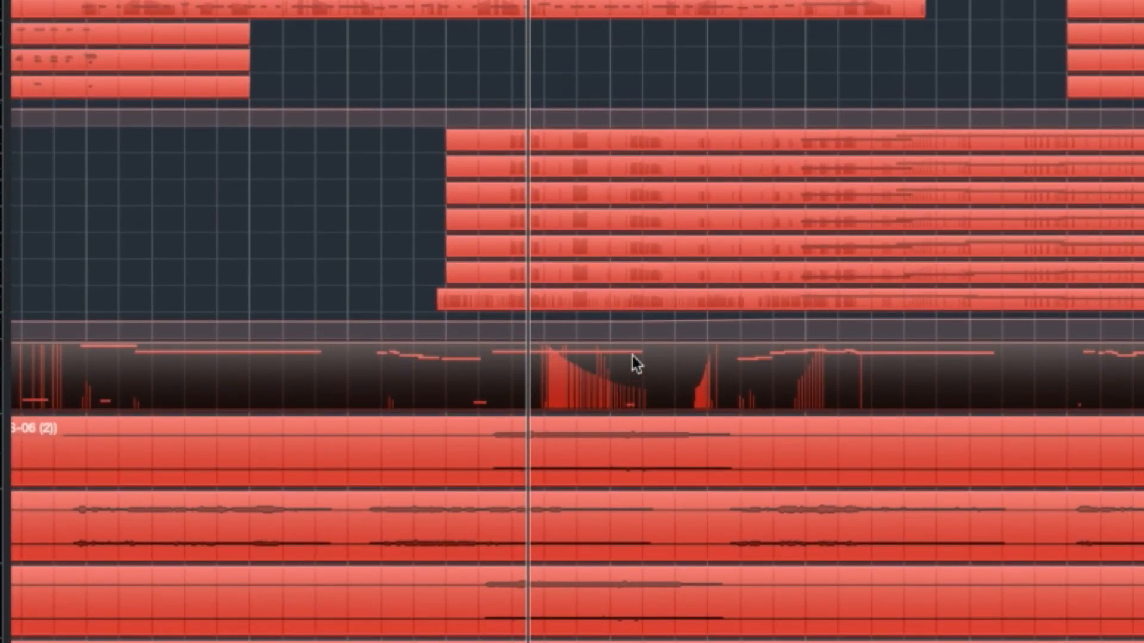
- Select the audio event on NEY KS (R), and open the NEY KS MIDI part in the Key Editor to inspect its melody
{"action": "left_click", "coordinate": [639, 452]}
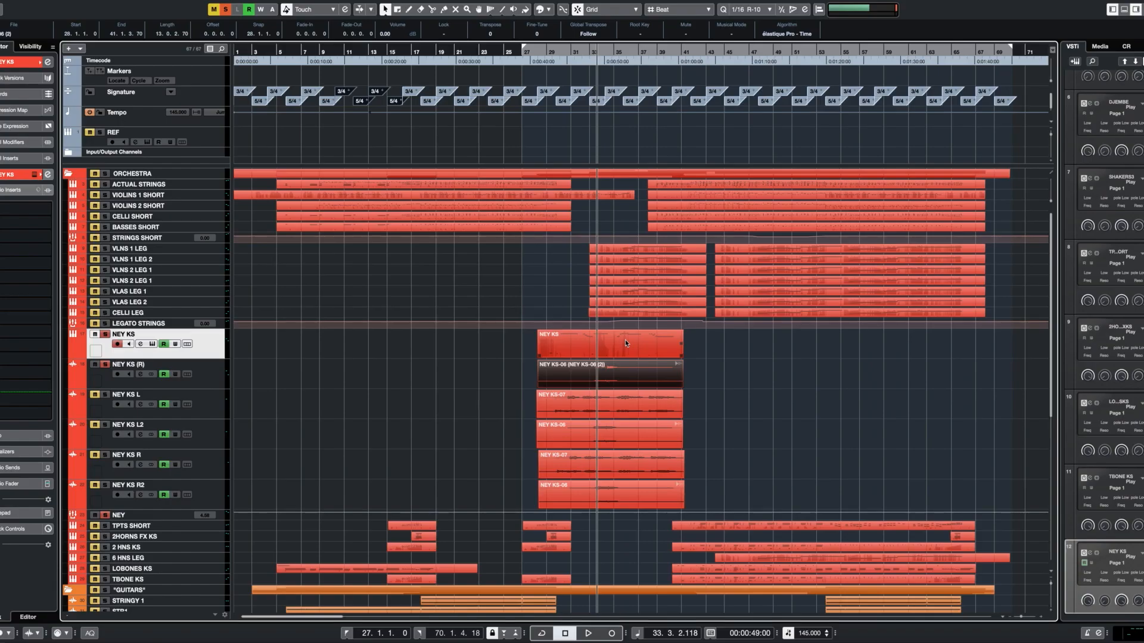
{"action": "double_click", "coordinate": [624, 340]}
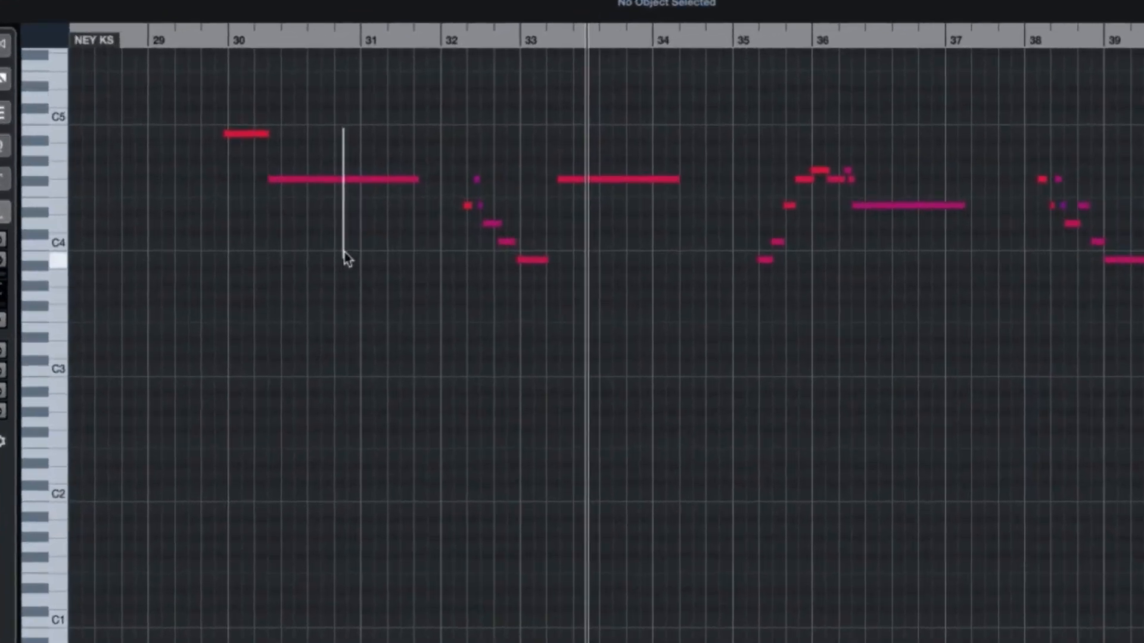
{"action": "left_click", "coordinate": [483, 139]}
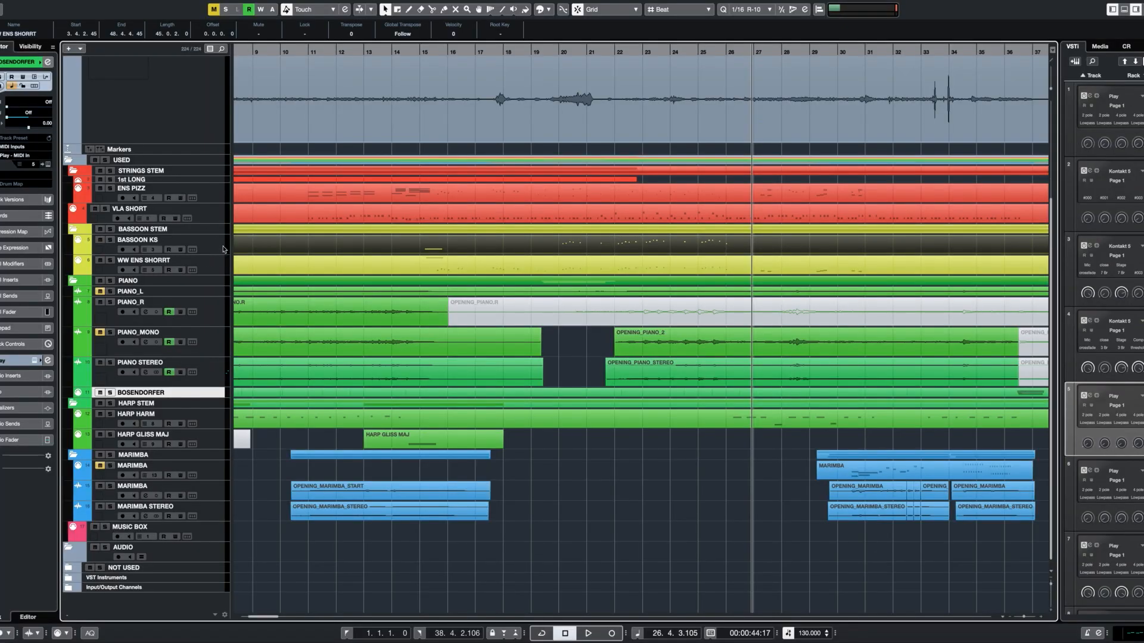
- Select the BASSOON KS and WW ENS SHORRT tracks together and enlarge their track height
{"action": "left_click", "coordinate": [217, 249]}
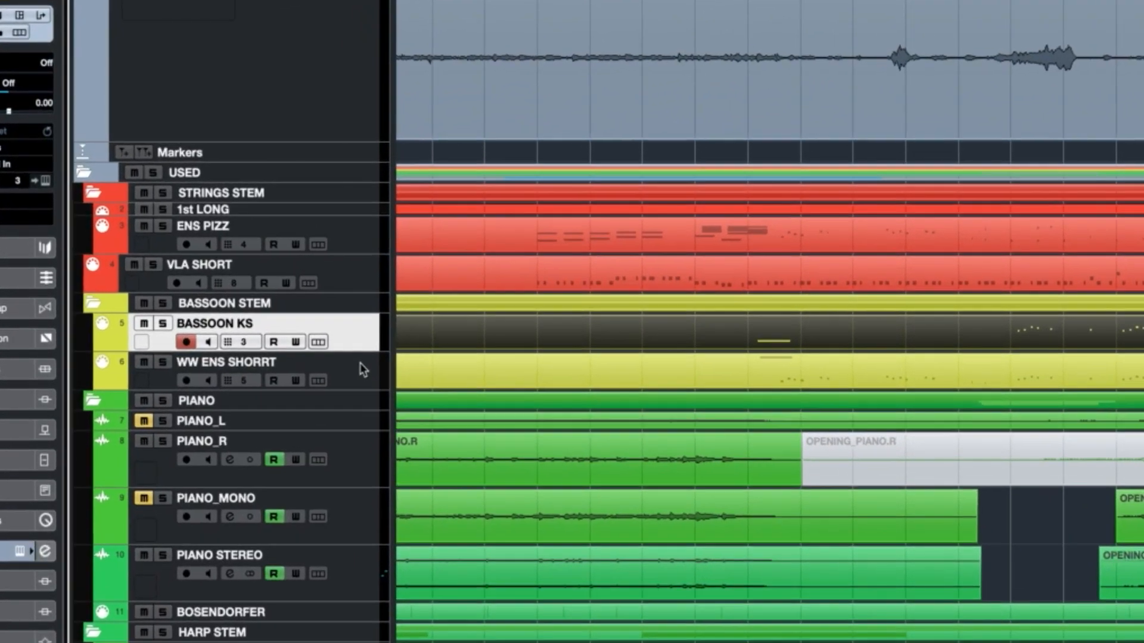
{"action": "left_click", "coordinate": [363, 370], "text": "shift"}
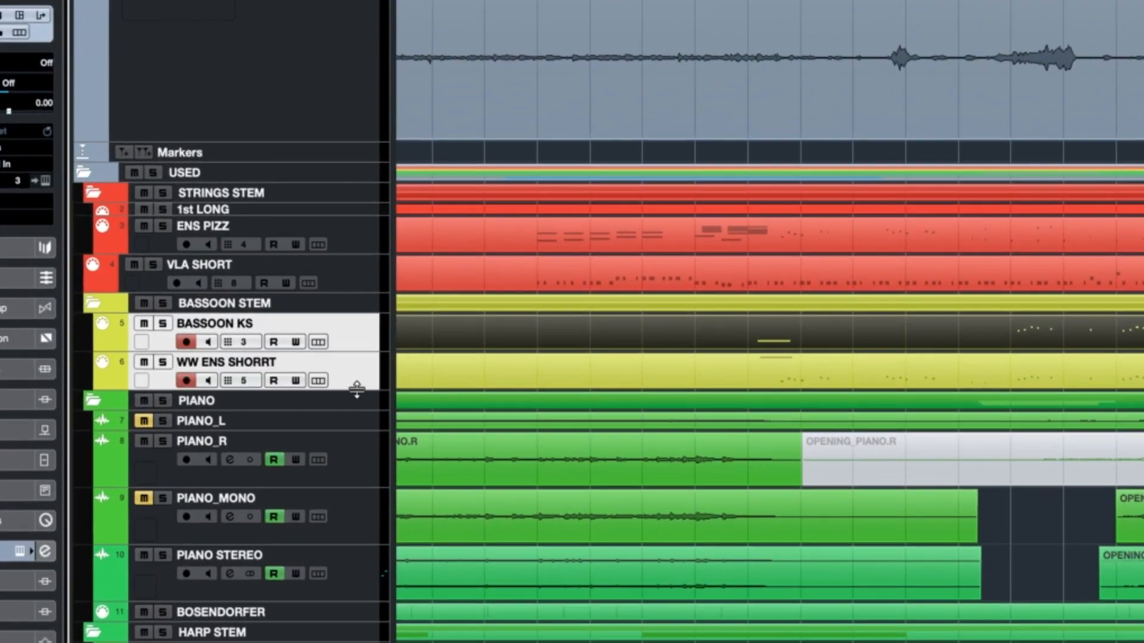
{"action": "left_click_drag", "start_coordinate": [365, 433], "coordinate": [364, 429]}
{"action": "left_click", "coordinate": [365, 422]}
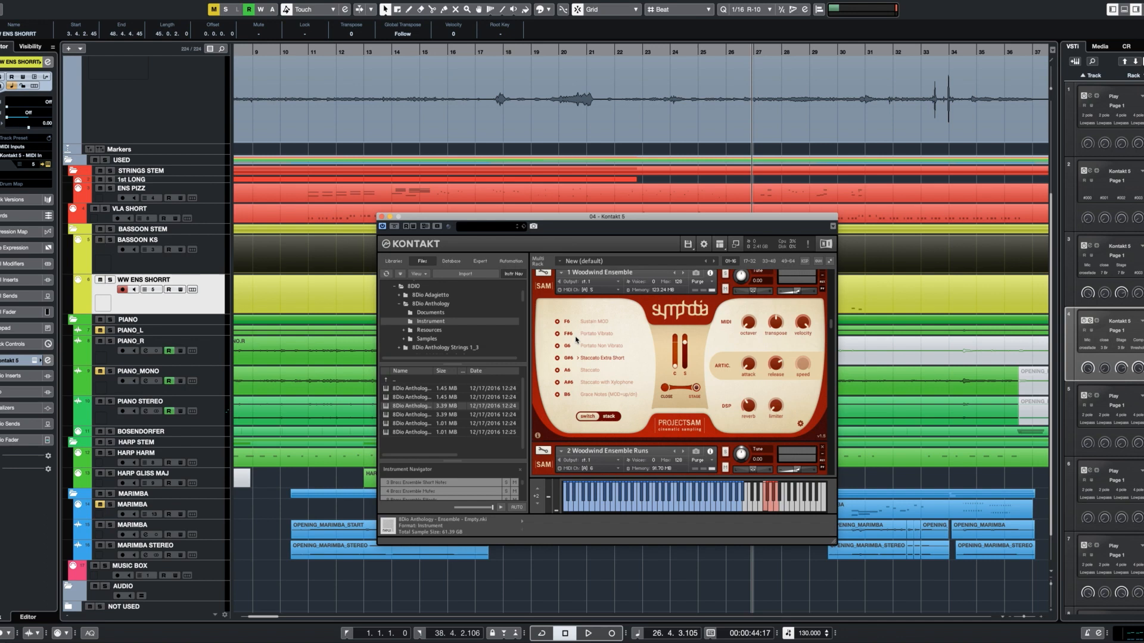
- Close the Kontakt instrument, open the WW ENS SHORRT part to examine its notes around bars 22 to 25, and close the editor
{"action": "left_click", "coordinate": [382, 217]}
{"action": "left_click", "coordinate": [735, 306]}
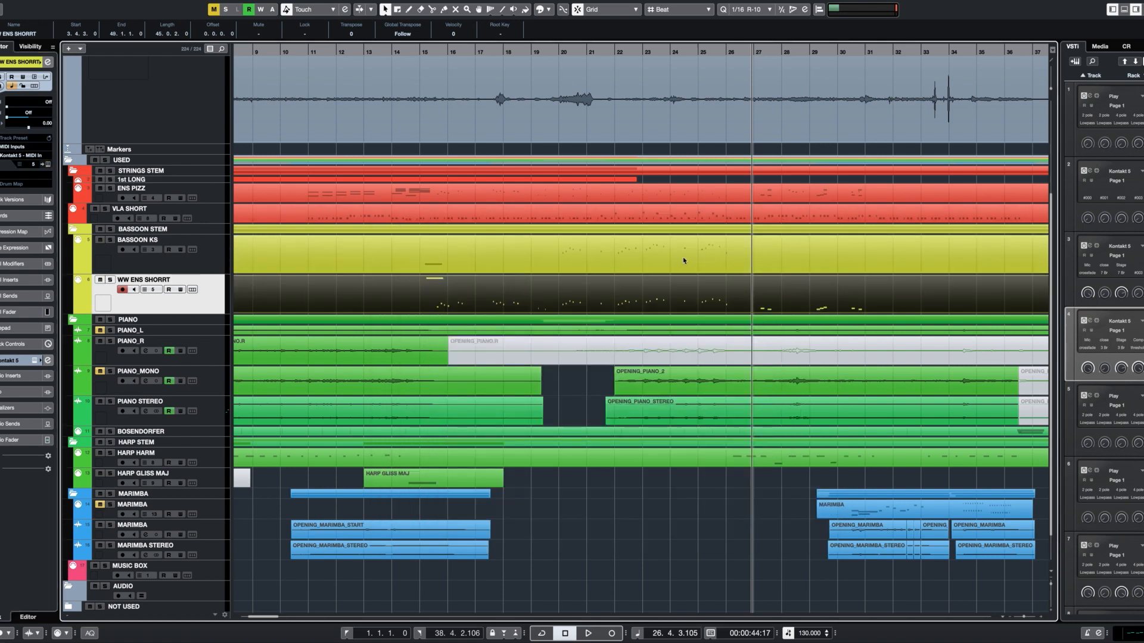
{"action": "double_click", "coordinate": [675, 289]}
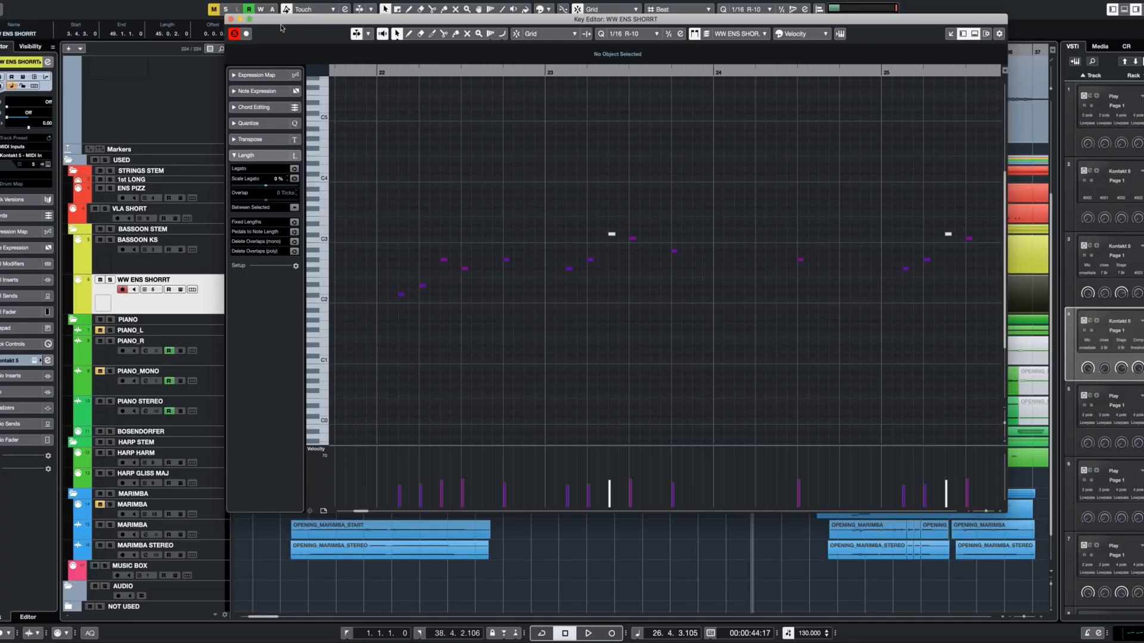
{"action": "left_click", "coordinate": [231, 19]}
- Open the selected BASSOON KS and WW ENS SHORRT parts together in the Key Editor and examine the notes from bar 17 onward
{"action": "key", "text": "Up"}
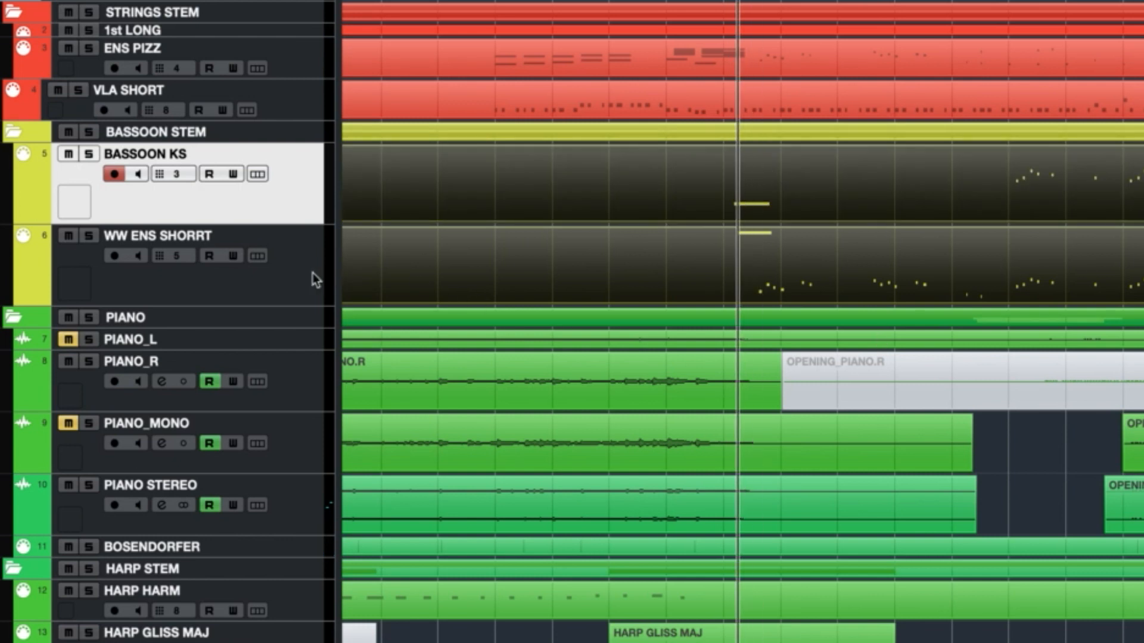
{"action": "left_click", "coordinate": [676, 284]}
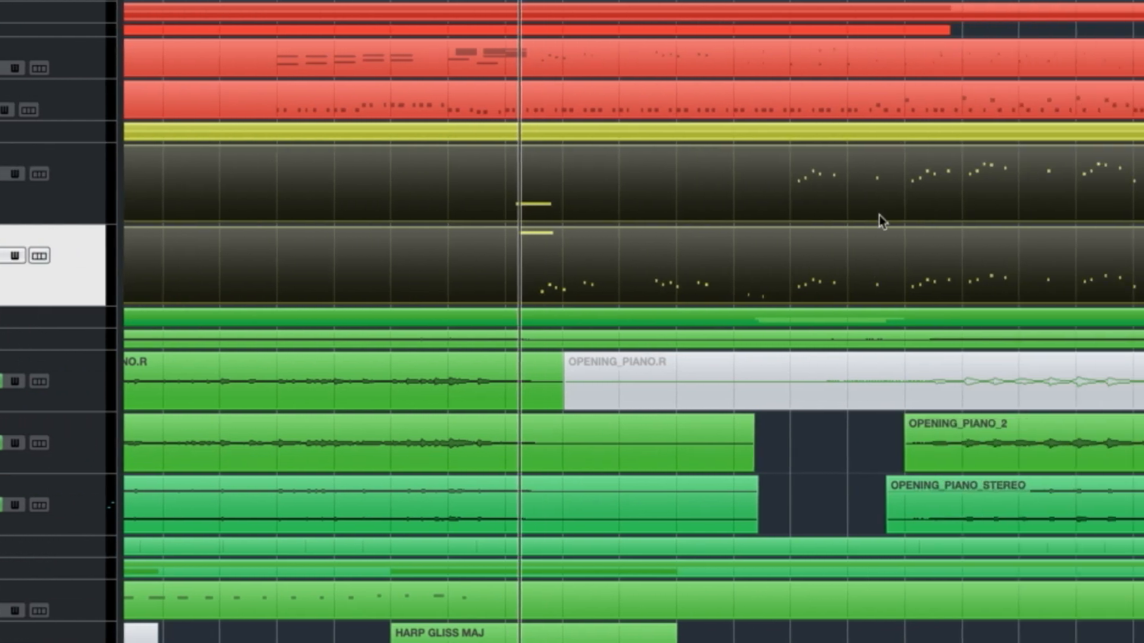
{"action": "left_click", "coordinate": [1042, 171]}
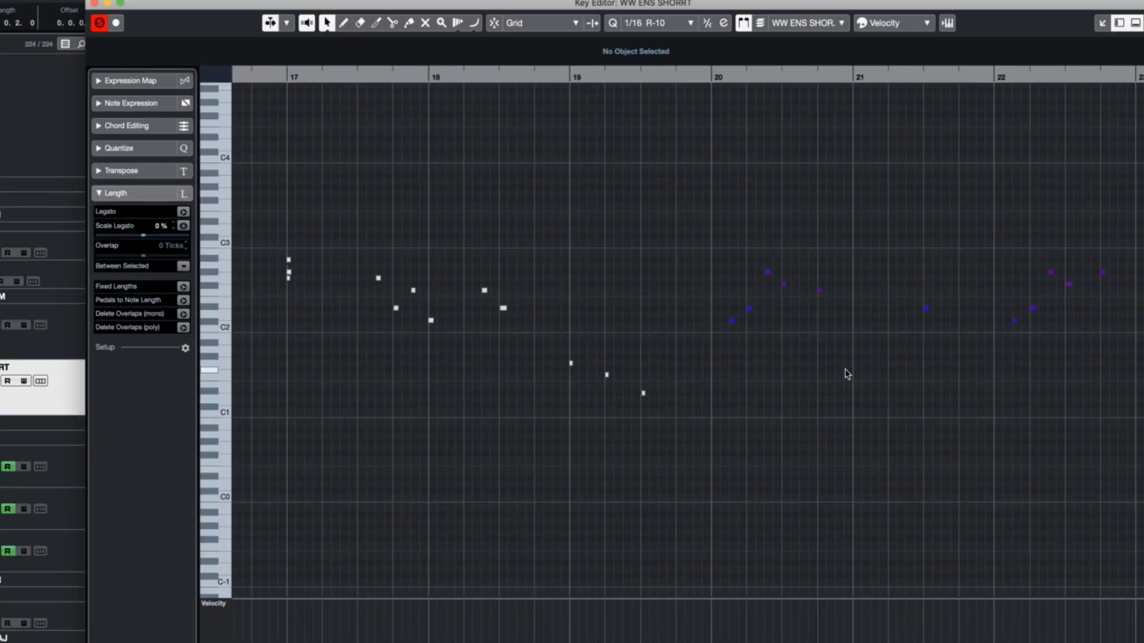
{"action": "scroll", "coordinate": [847, 373], "scroll_direction": "right", "scroll_amount": 10}
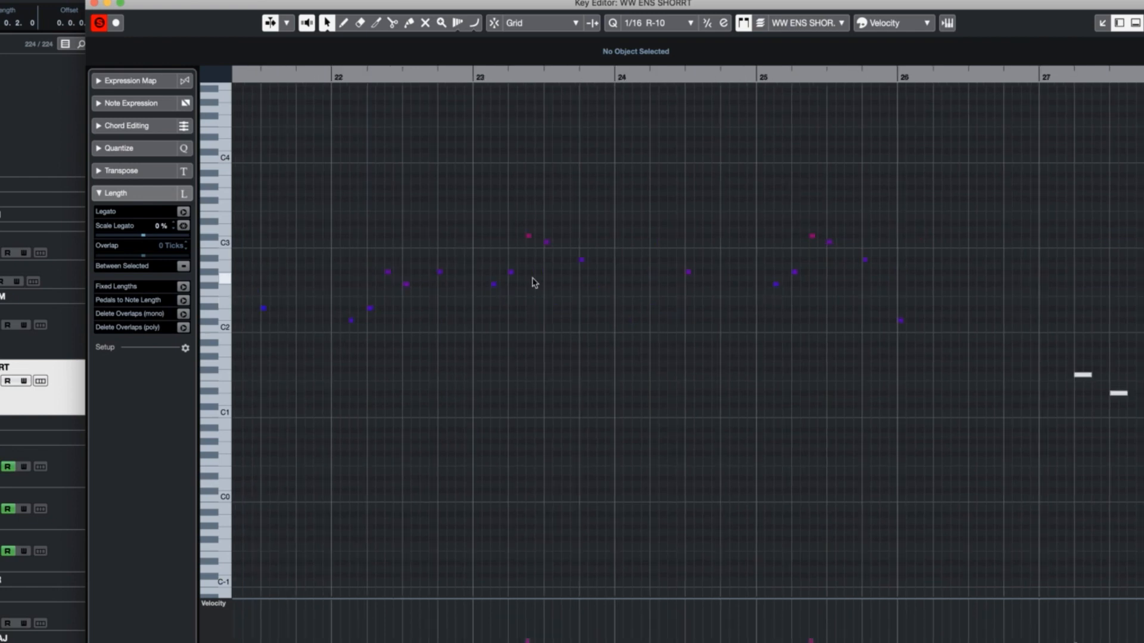
- Place the project cursor at bar 23 and examine the notes and velocities around bars 22 to 24 up close
{"action": "left_click", "coordinate": [471, 79]}
{"action": "key", "text": "h"}
{"action": "key", "text": "h"}
{"action": "key", "text": "h"}
{"action": "key", "text": "h"}
{"action": "key", "text": "h"}
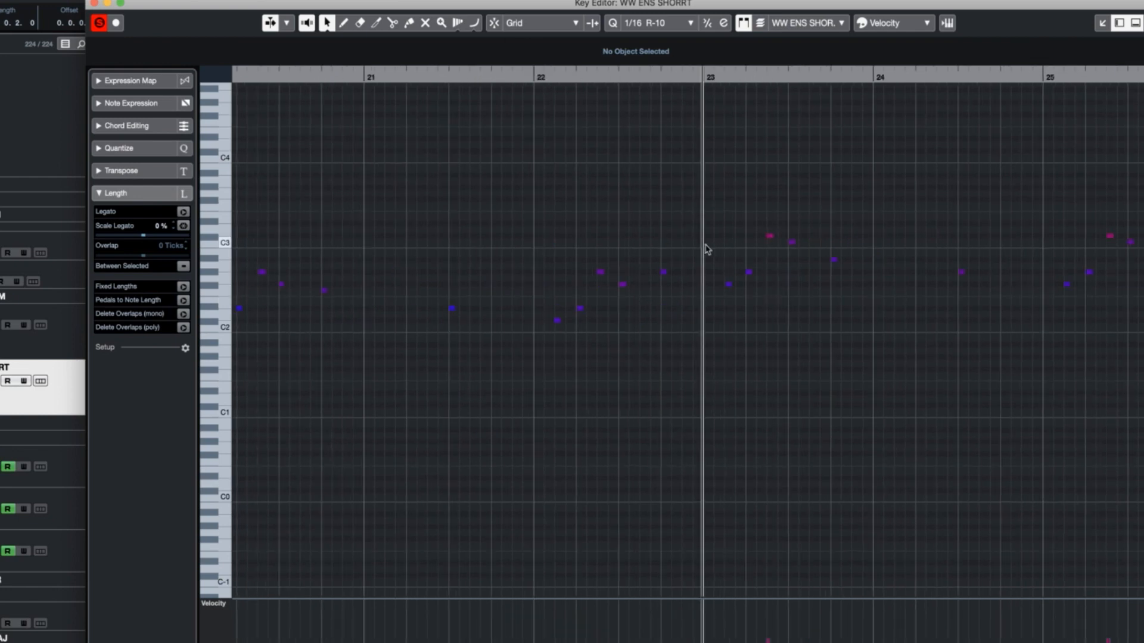
{"action": "scroll", "coordinate": [814, 232], "scroll_direction": "right", "scroll_amount": 2}
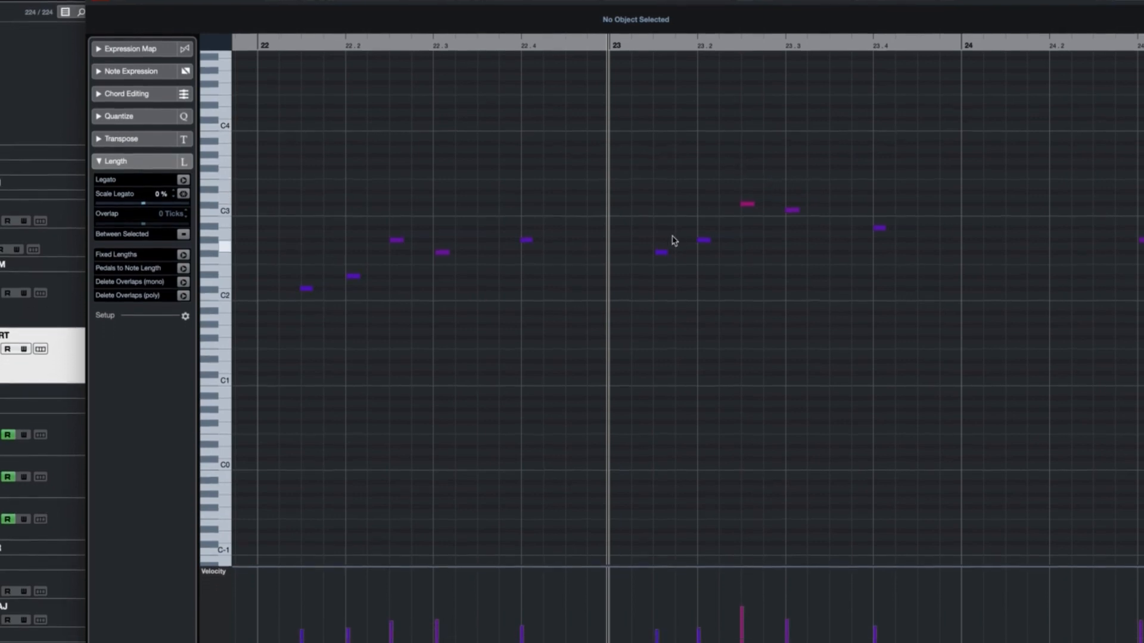
{"action": "left_click", "coordinate": [661, 284]}
{"action": "left_click", "coordinate": [709, 400]}
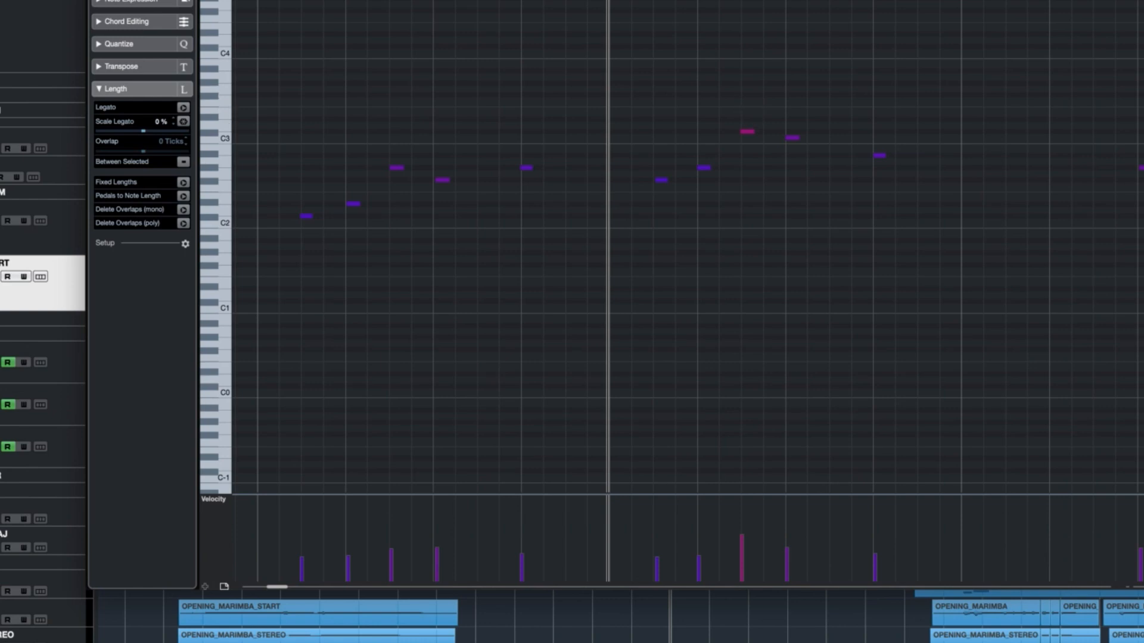
- Close the combined note editor and reopen only the WW ENS SHORRT part in the Key Editor
{"action": "key", "text": "Return"}
{"action": "left_click", "coordinate": [561, 285]}
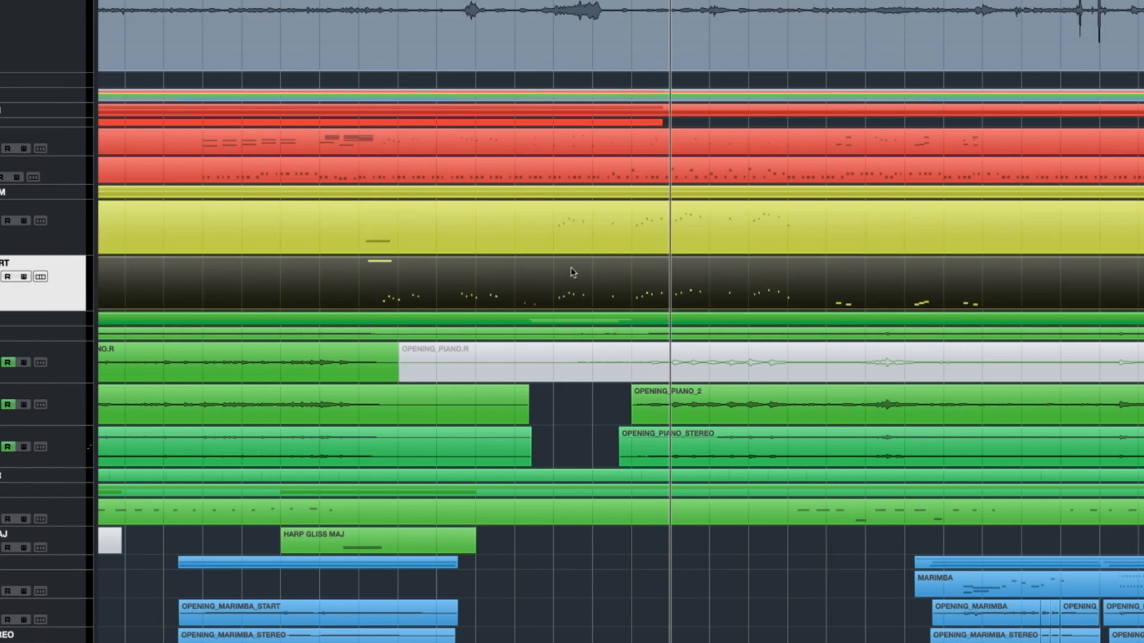
{"action": "key", "text": "Return"}
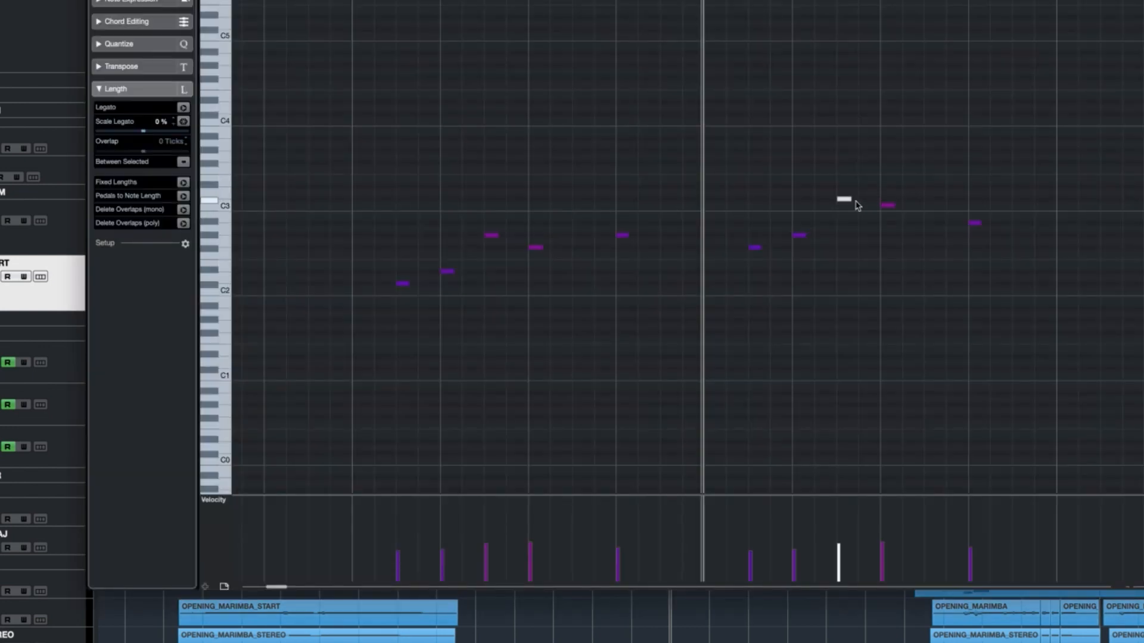